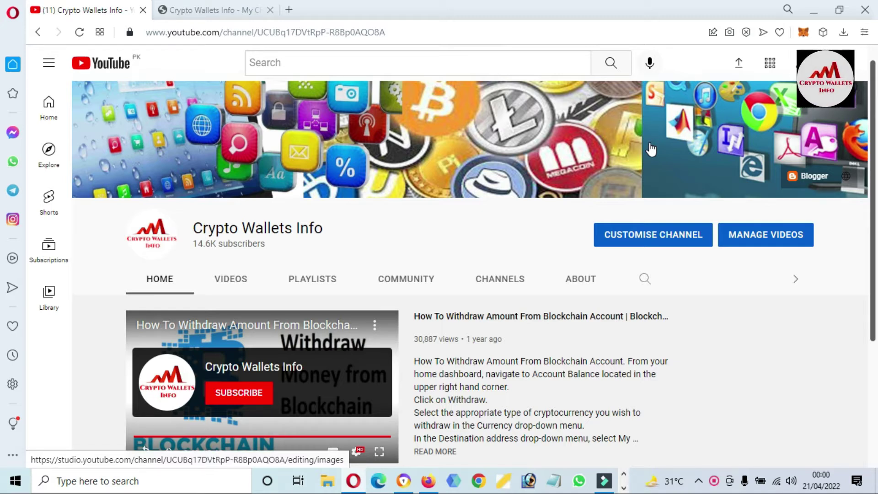
- Select the Crypto Wallets Info channel name and scroll the channel page down and back up
drag(330, 233, 192, 234)
click(376, 250)
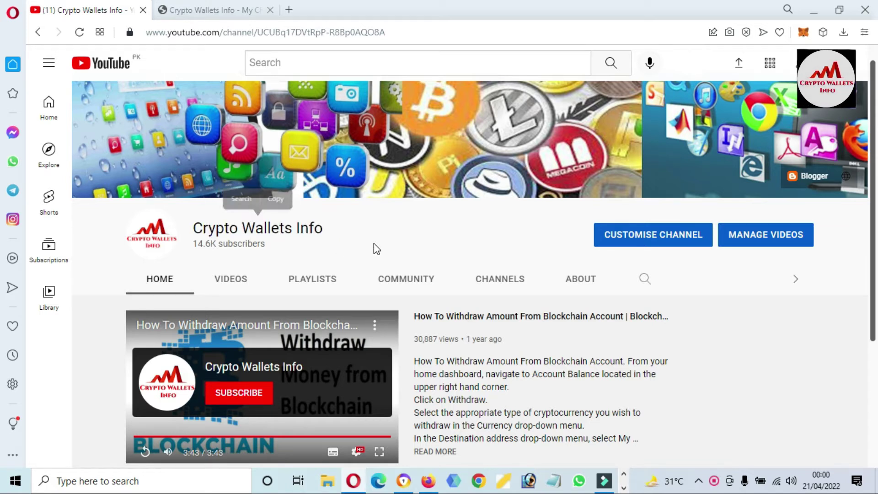
drag(874, 120, 875, 277)
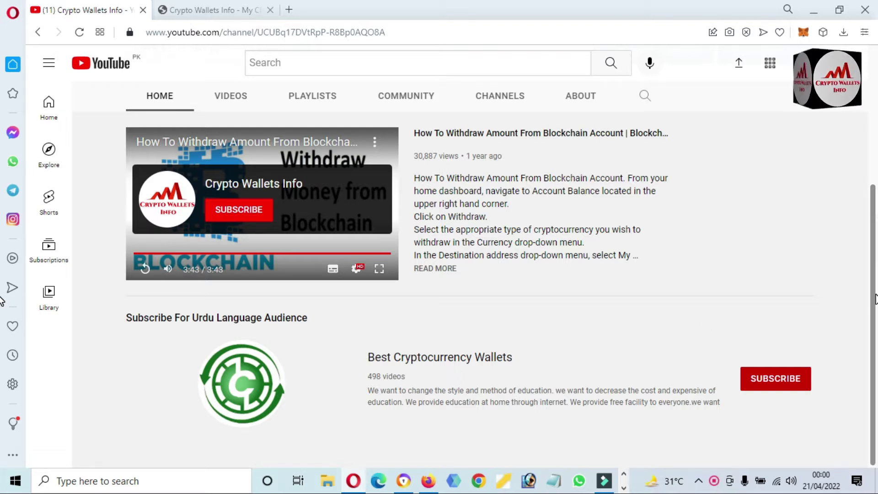
drag(876, 299, 877, 153)
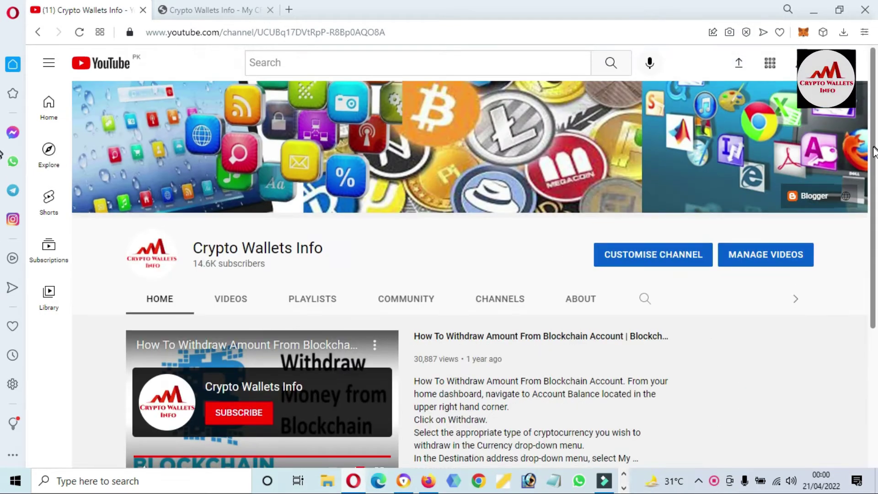
- Switch to the Crypto Wallets Info website tab and open a new blank tab
click(184, 7)
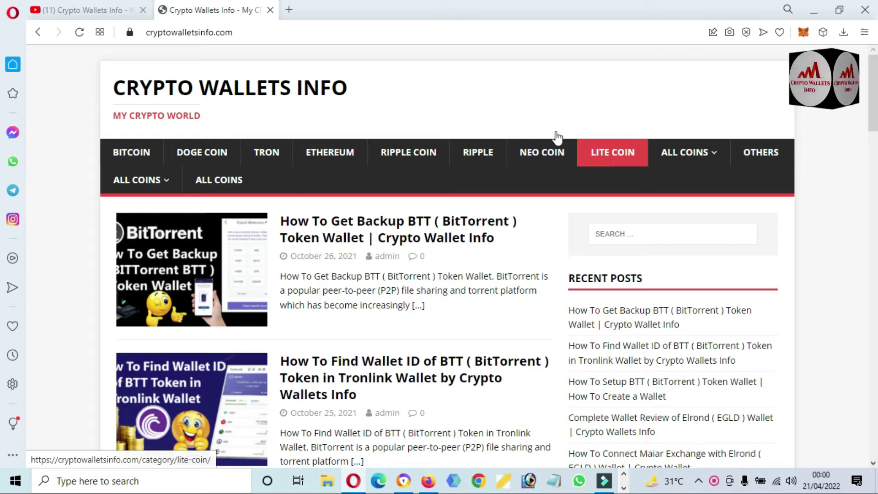
click(292, 6)
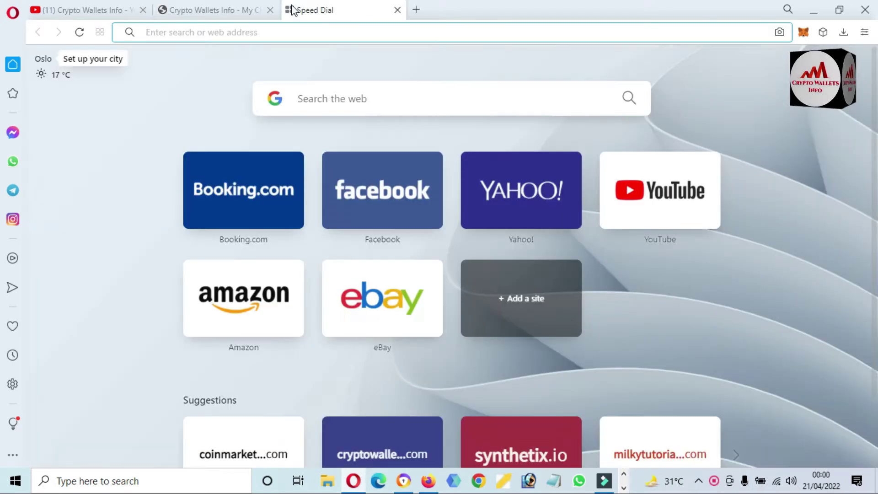
- Go to coinmarketcap.com and open the Synthetix (SNX) page from rank 98 in the price table
text(coinmarketcap.com)
click(296, 59)
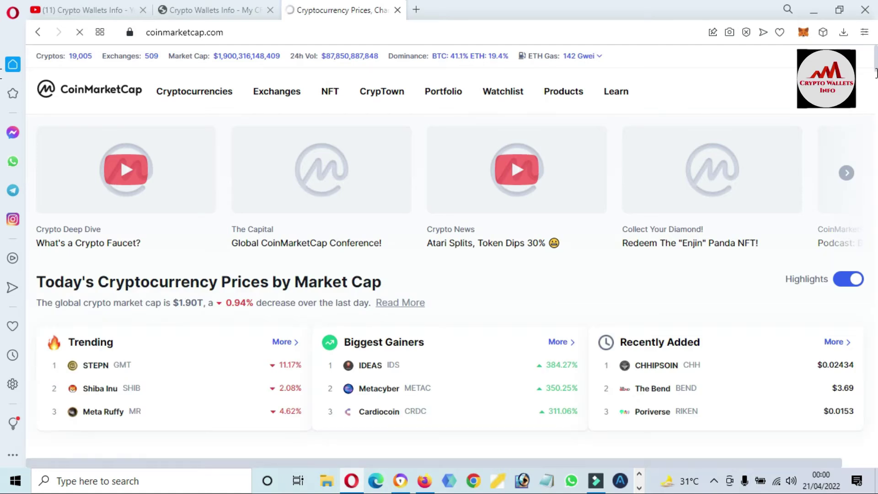
scroll(877, 89, down, 3)
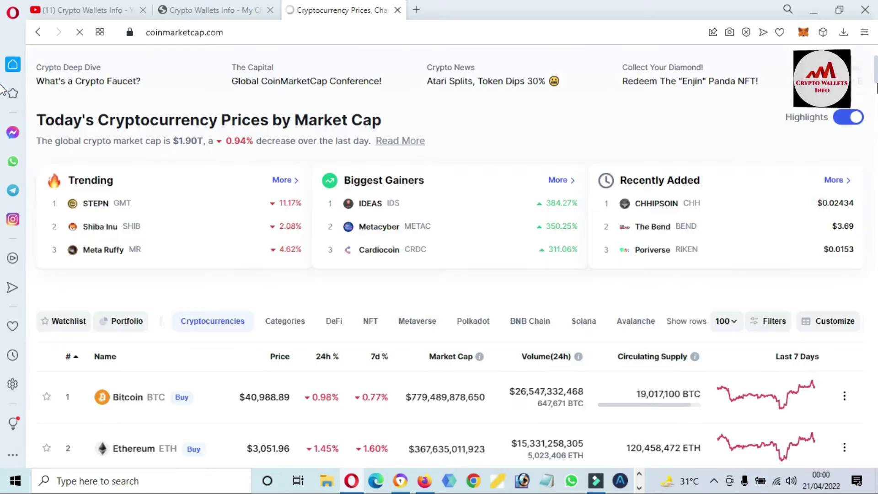
scroll(877, 90, down, 4)
drag(877, 89, 877, 419)
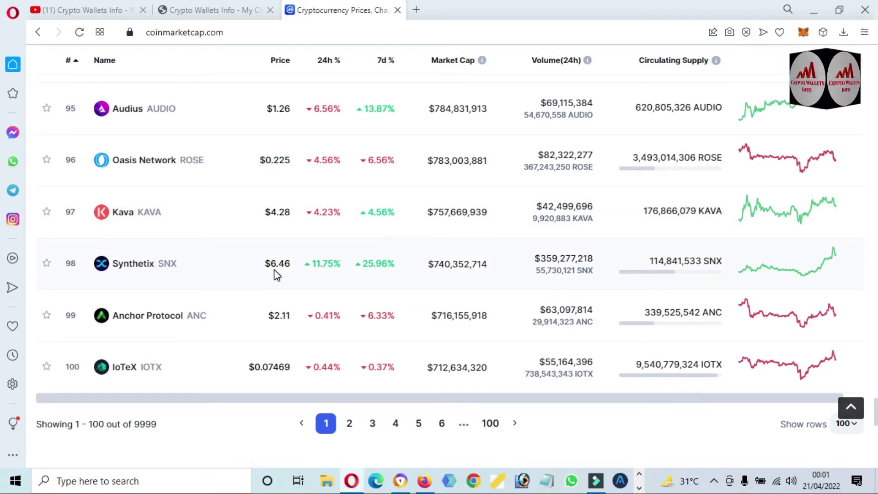
drag(261, 267, 293, 265)
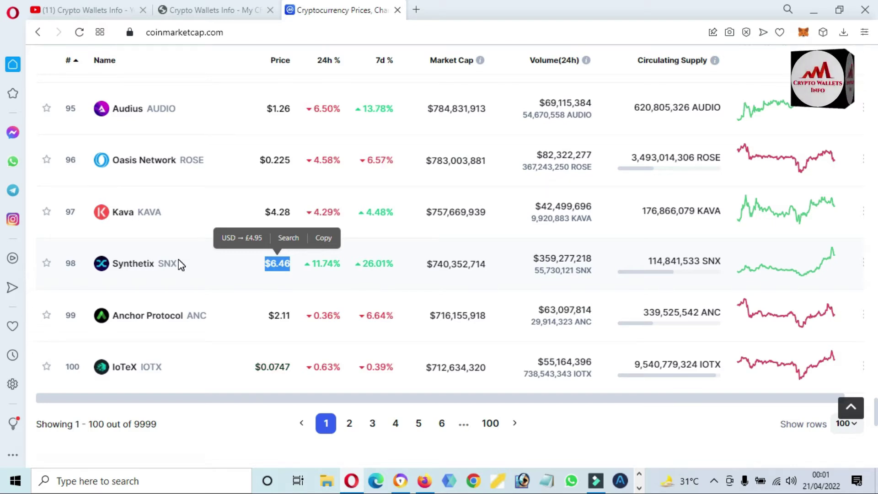
click(128, 264)
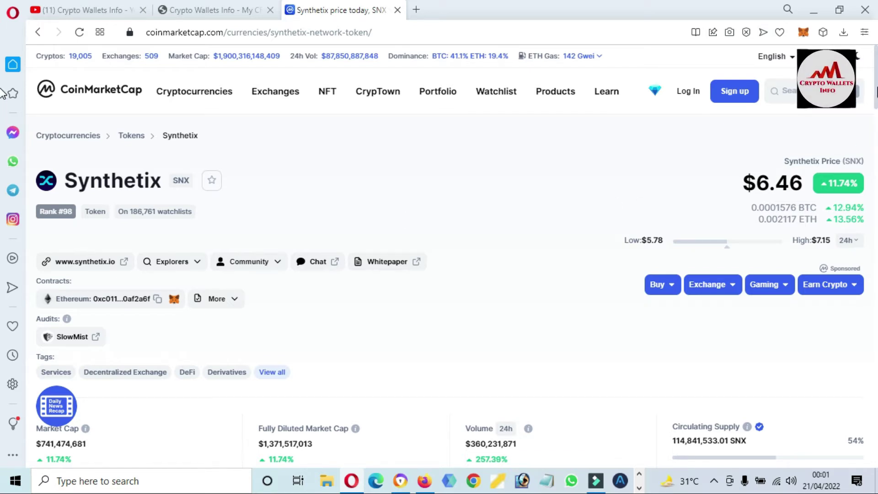
- Switch the Synthetix to USD chart to the ALL range to see its 2018–2022 history
scroll(2, 96, down, 1)
scroll(2, 96, down, 9)
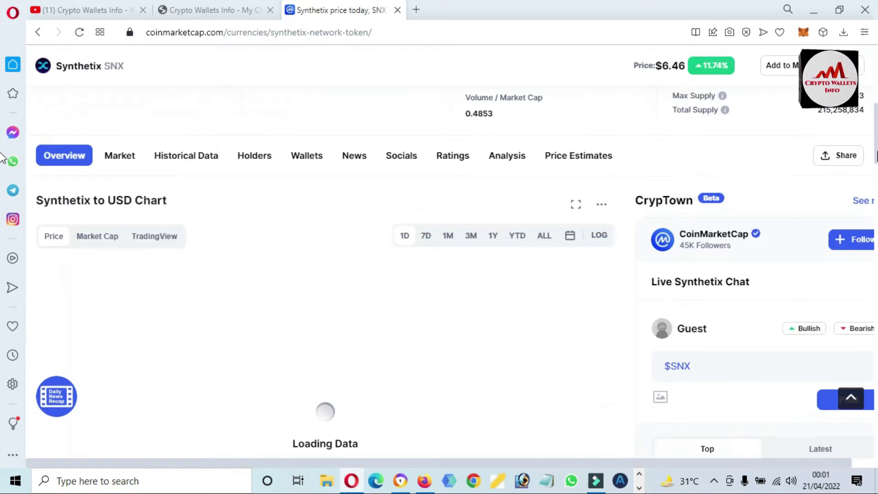
scroll(2, 158, down, 3)
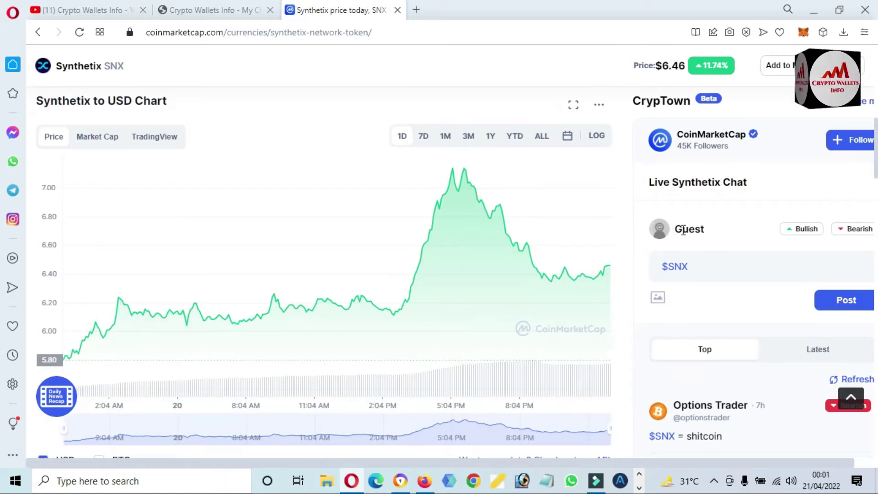
click(543, 141)
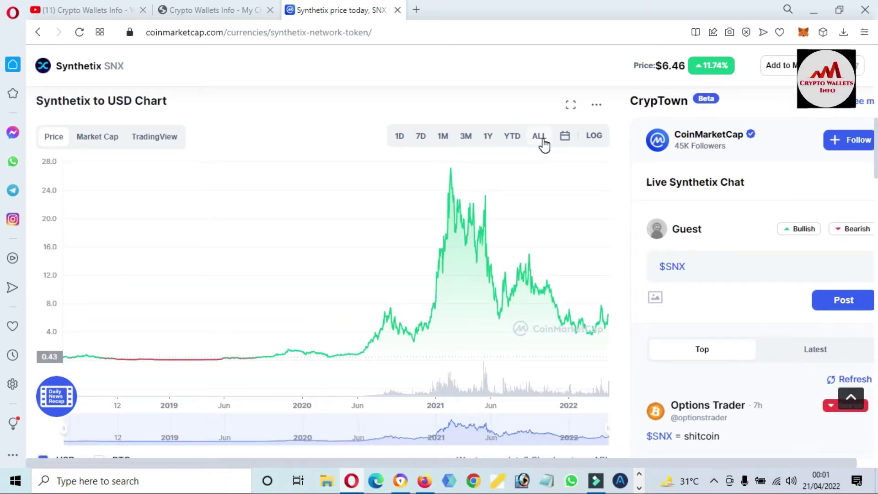
mouse_move(64, 364)
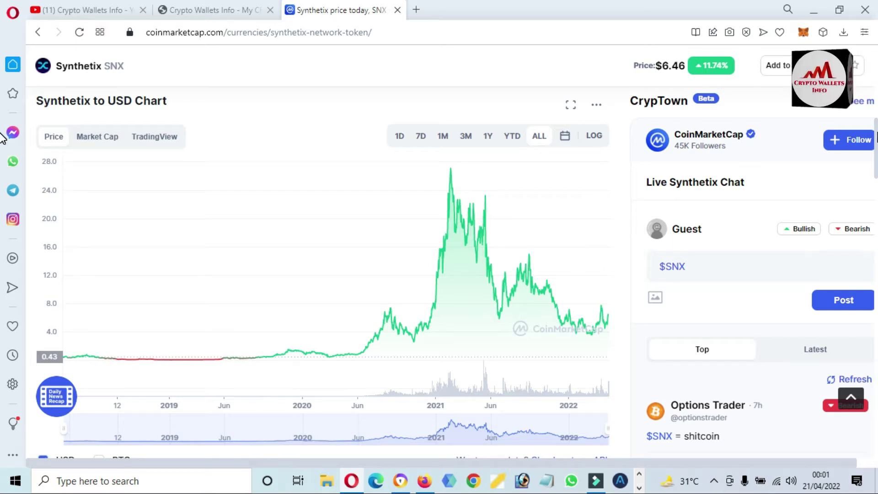
drag(877, 137, 877, 261)
drag(539, 467, 699, 471)
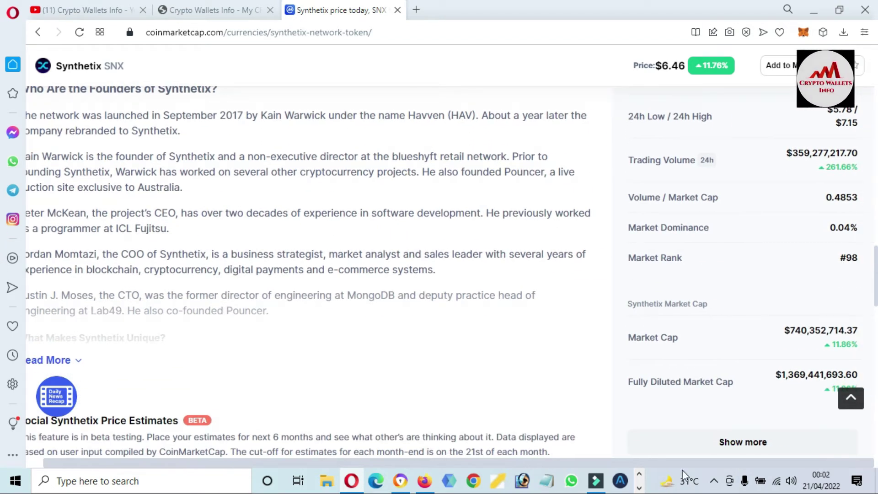
- Expand the price statistics, highlight the $28.77 all-time high, and scroll toward Synthetix Markets
click(726, 446)
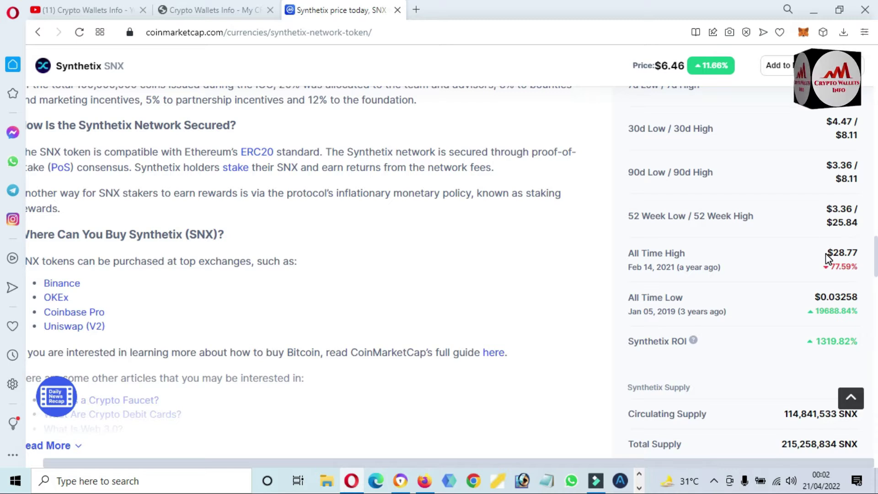
drag(828, 254, 862, 260)
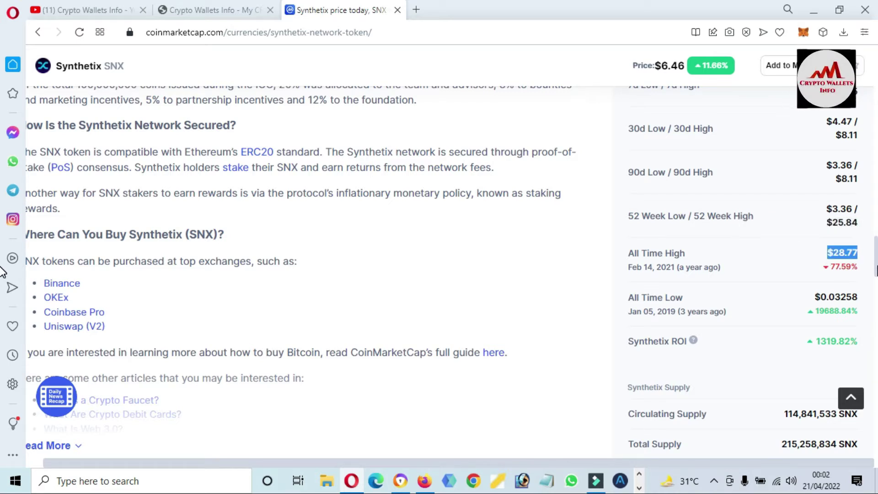
scroll(1, 272, down, 15)
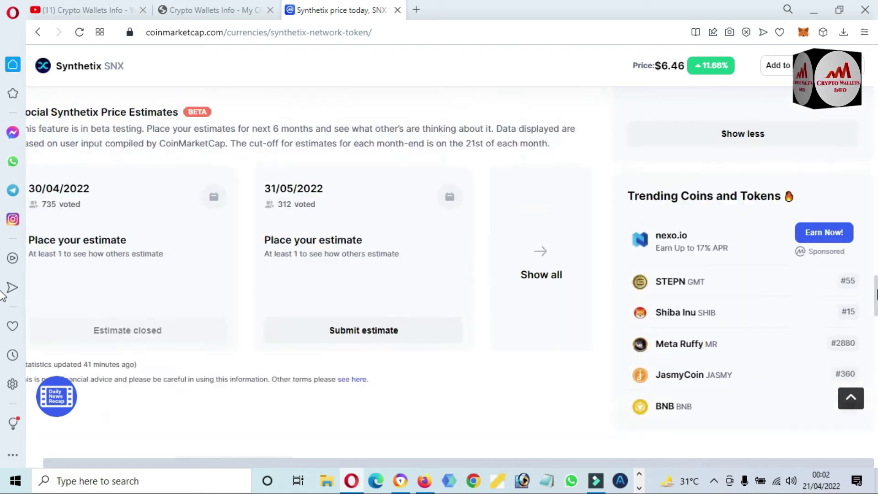
- Scroll back to the top of the Synthetix page showing SNX at $6.45
scroll(2, 293, up, 15)
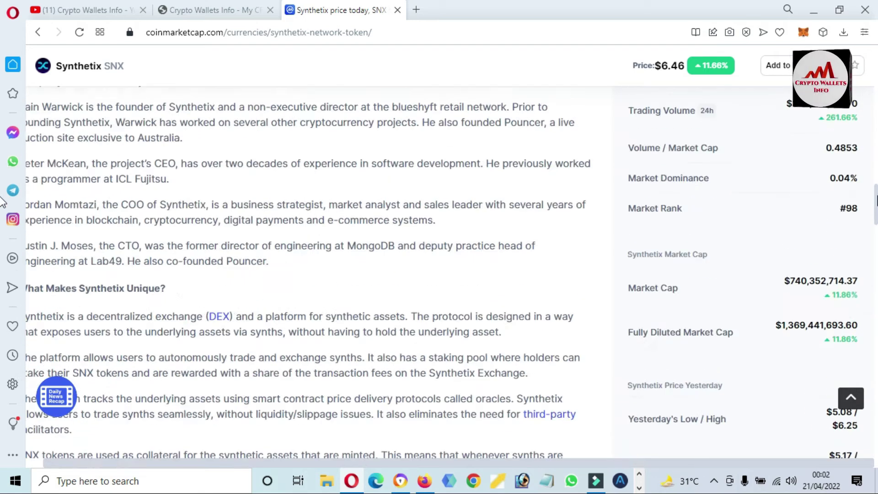
scroll(2, 202, down, 7)
scroll(3, 238, down, 2)
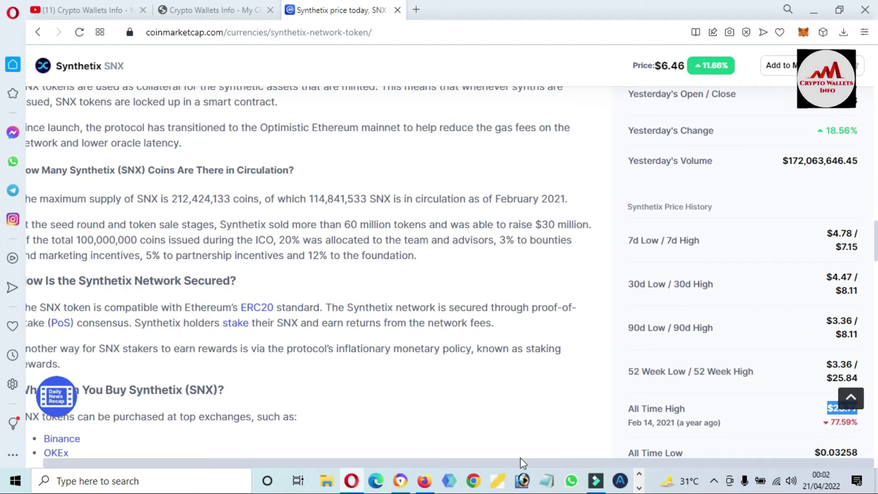
scroll(517, 462, left, 1)
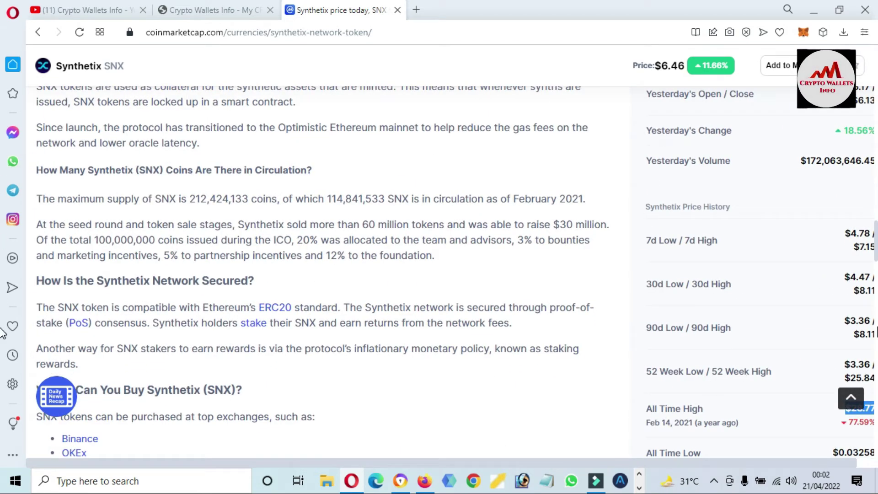
scroll(2, 238, up, 6)
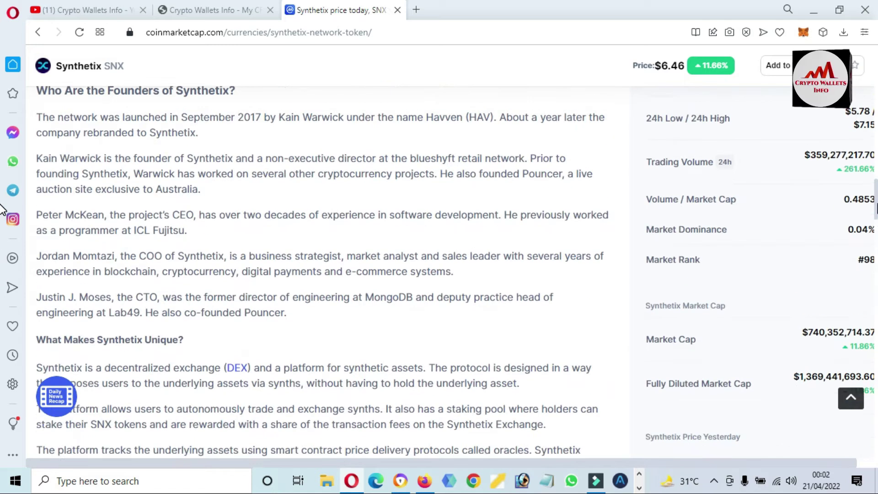
scroll(3, 211, up, 5)
scroll(3, 165, up, 8)
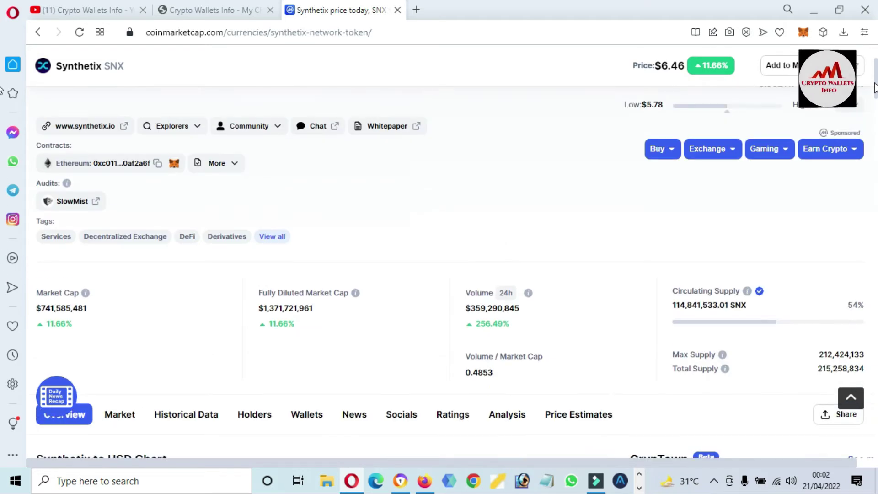
scroll(875, 87, up, 1)
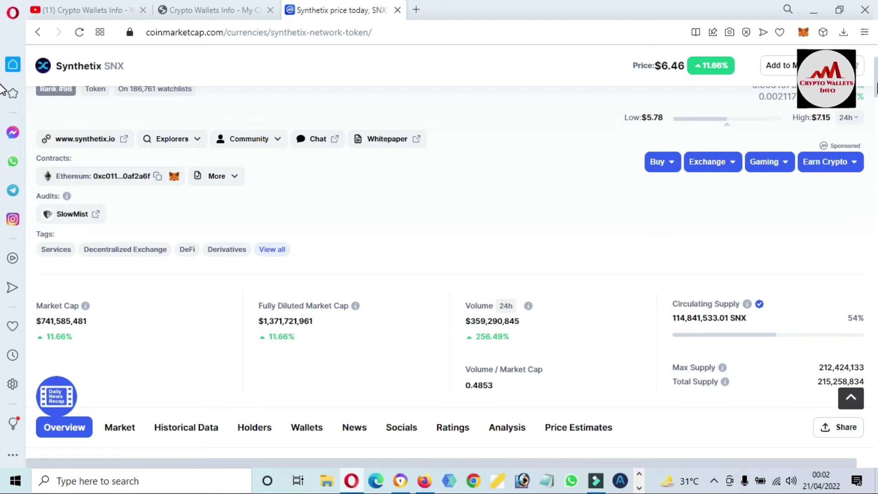
scroll(2, 90, down, 20)
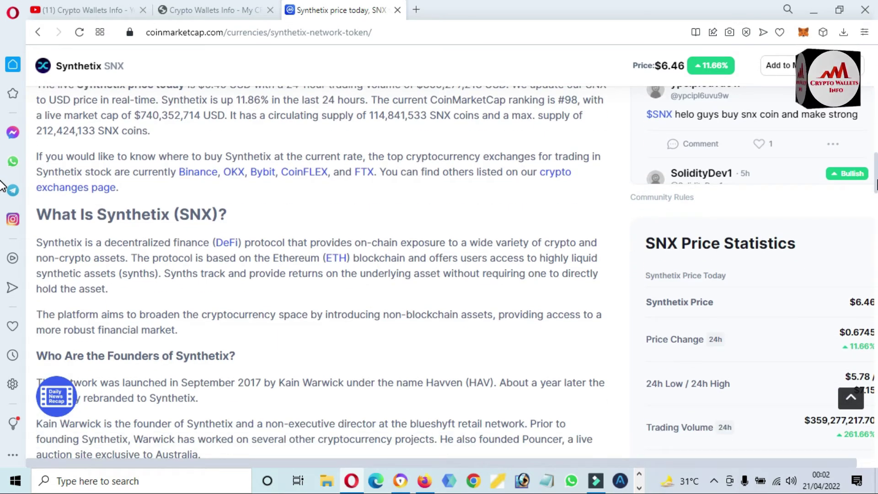
scroll(2, 187, down, 2)
scroll(2, 196, down, 6)
scroll(2, 183, up, 9)
scroll(2, 182, up, 1)
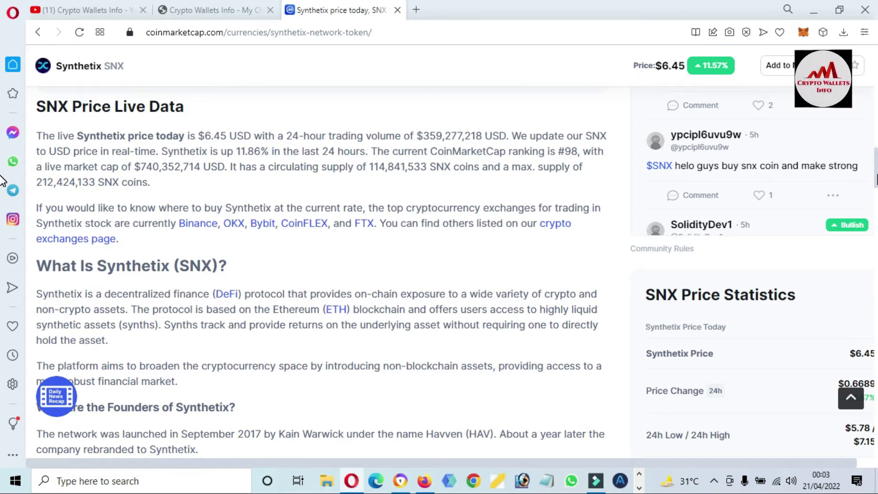
scroll(1, 160, up, 8)
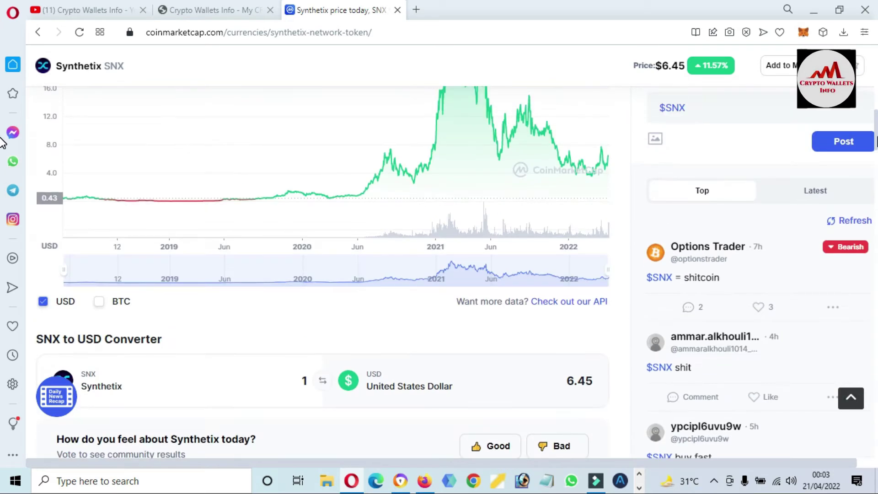
scroll(2, 143, up, 10)
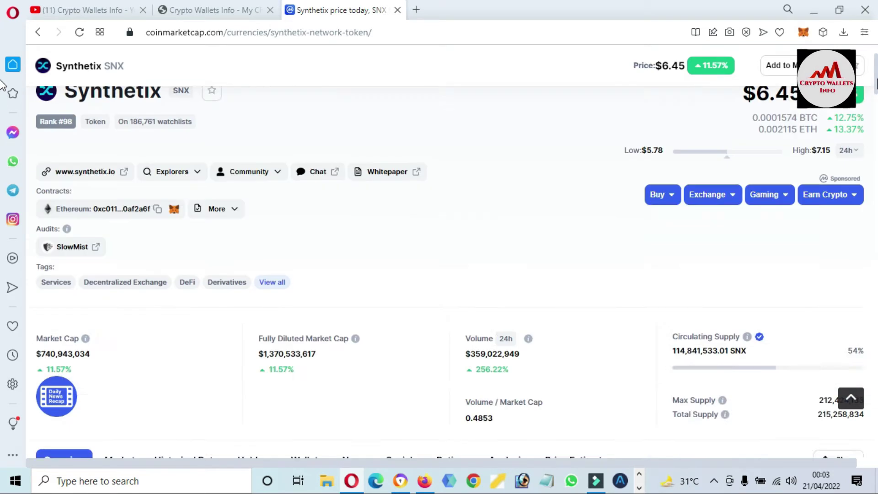
scroll(1, 83, up, 2)
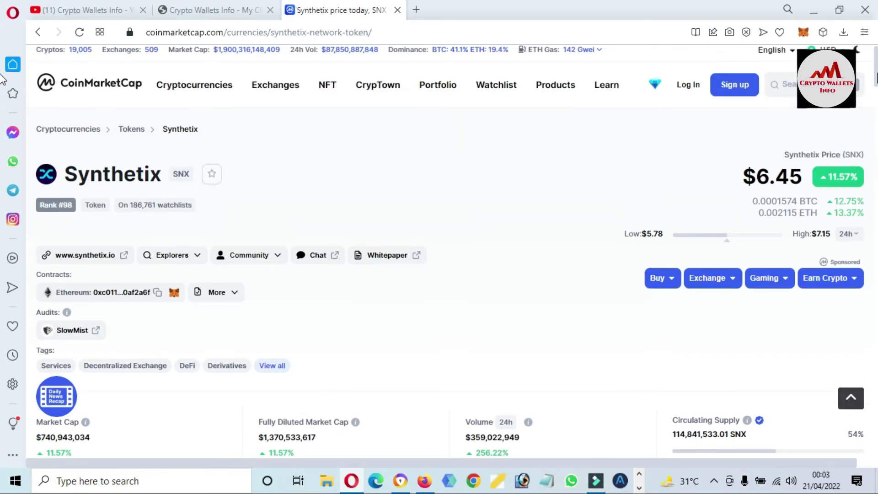
- Open the official synthetix.io site from CoinMarketCap, then its STAKING app
click(84, 256)
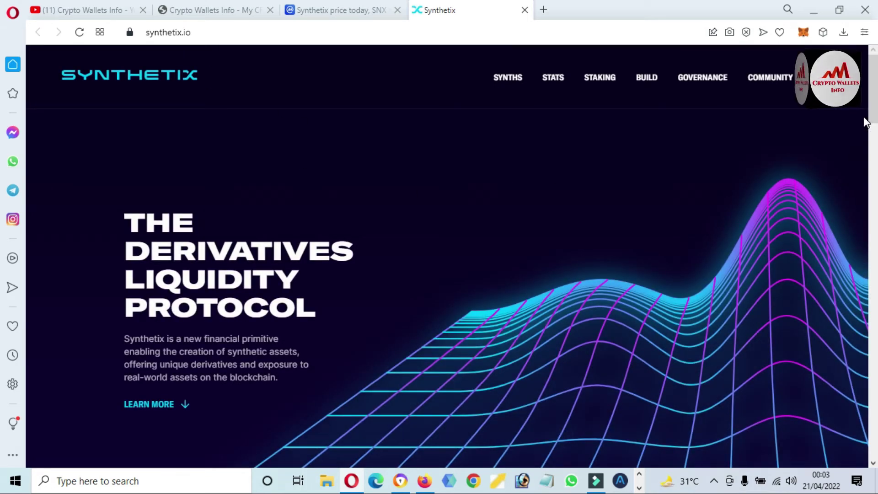
drag(874, 73, 6, 78)
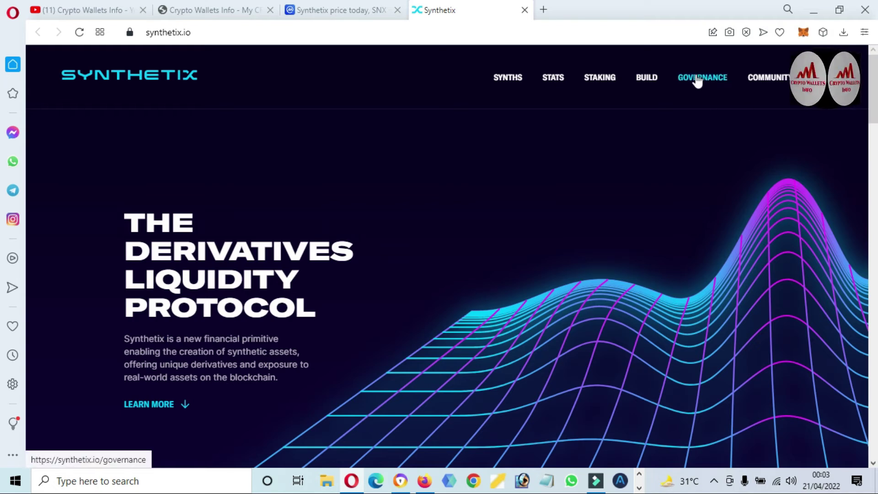
click(594, 87)
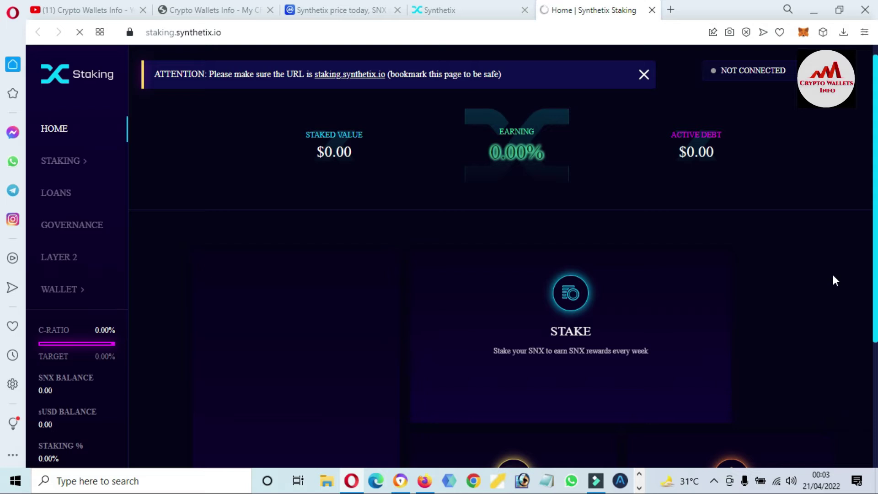
- View the Select a Wallet list from NOT CONNECTED and CONNECT WALLET, then close it unconnected
click(769, 77)
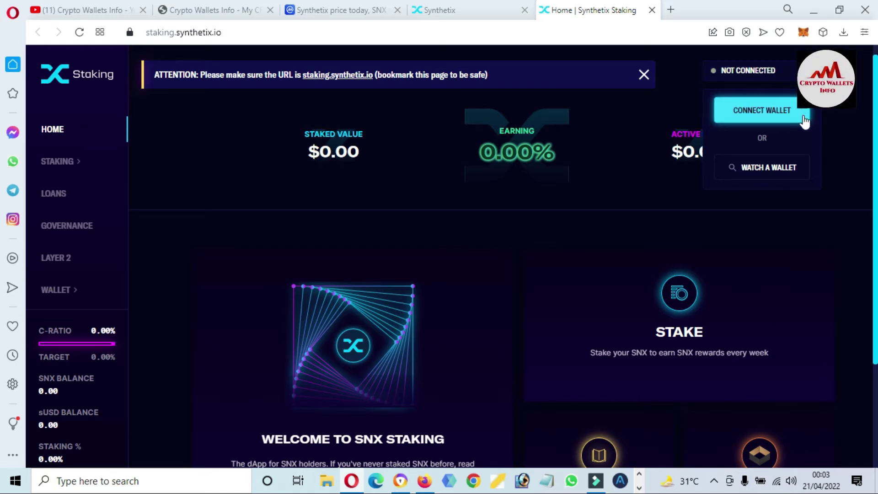
click(778, 116)
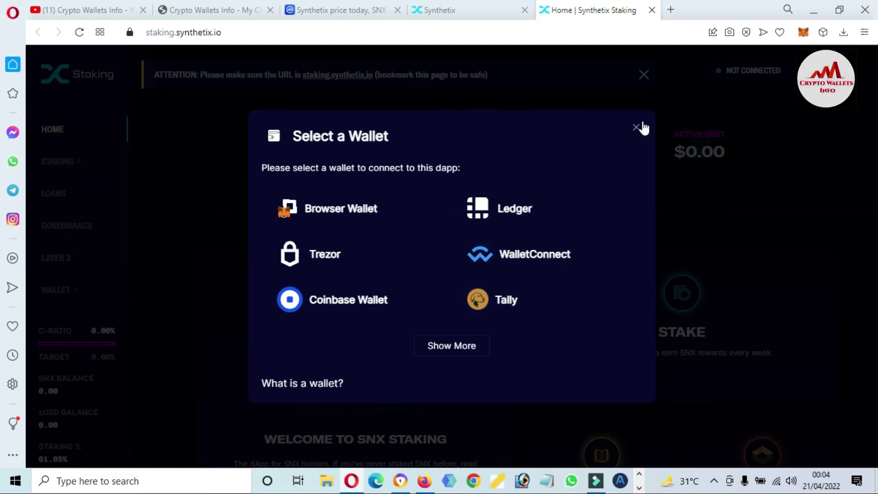
click(637, 129)
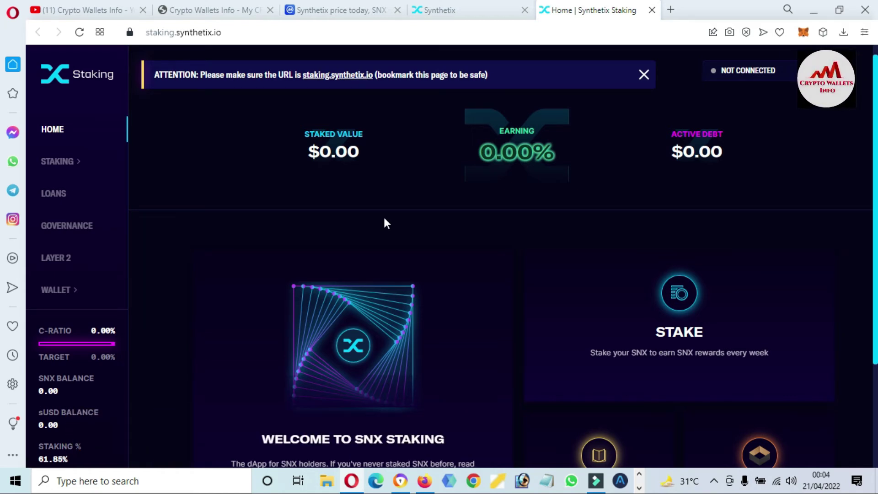
- Return to synthetix.io, unlock MetaMask with the wallet password, and dismiss the recovery phrase notice
click(471, 11)
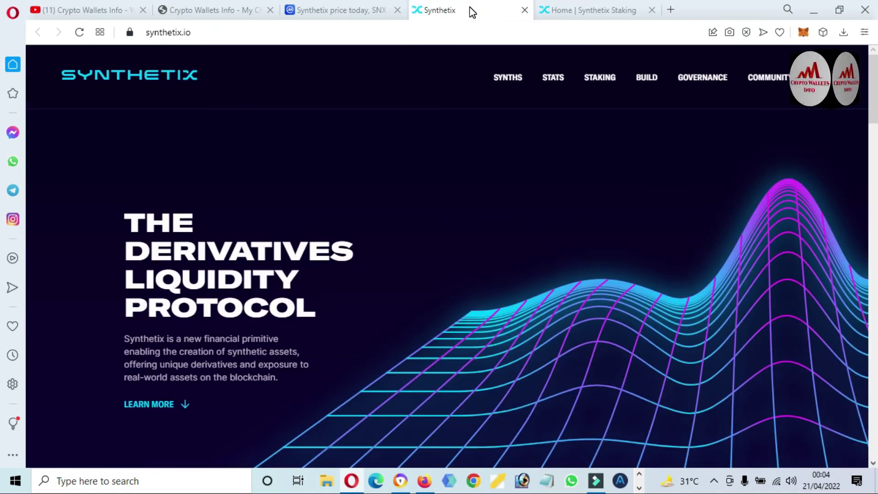
click(804, 33)
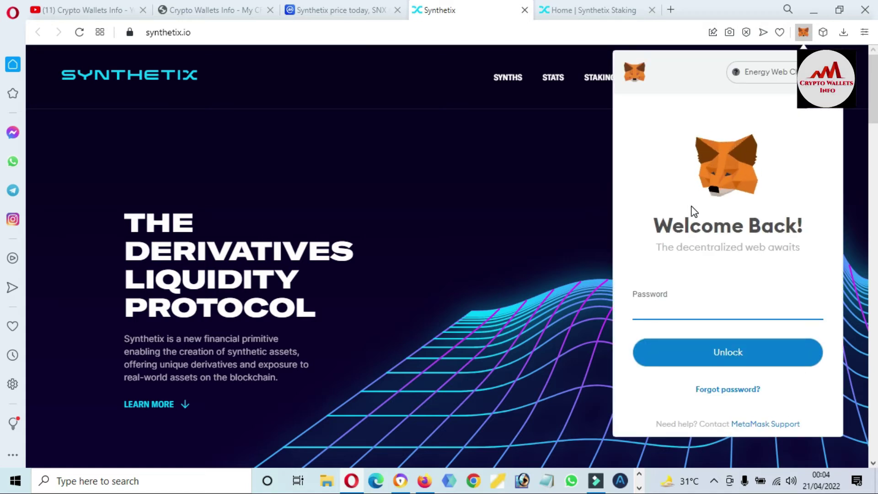
text(•••••••)
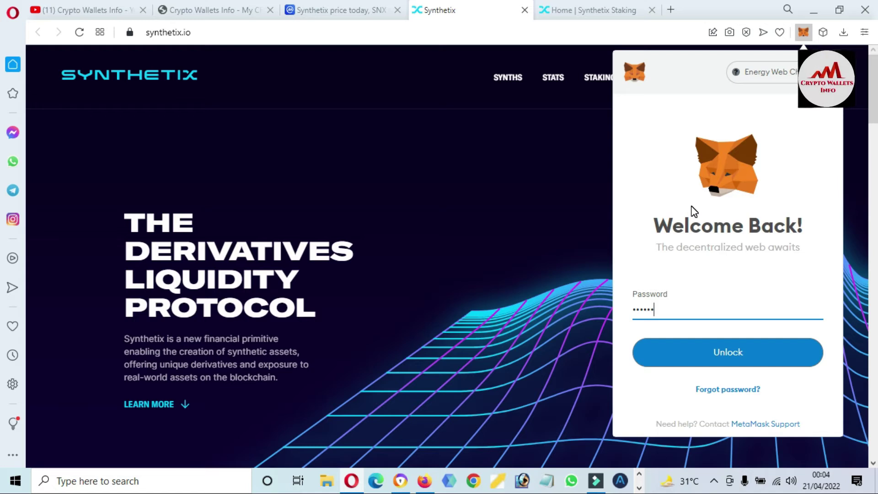
text(•••)
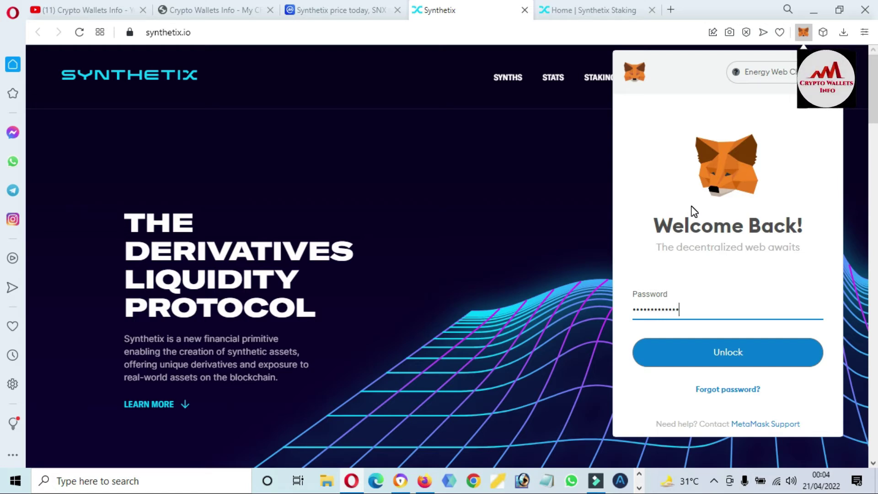
click(748, 351)
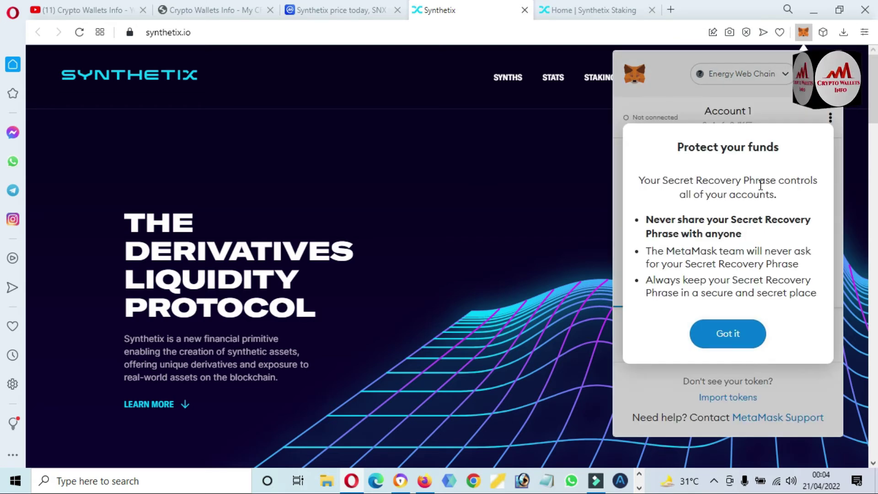
click(737, 333)
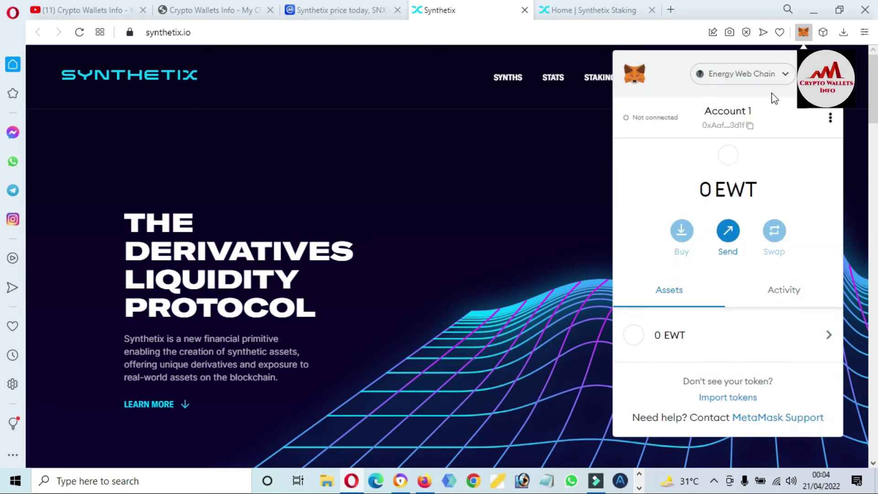
- Open the MetaMask account options, then copy the SNX contract address from its Etherscan page
click(830, 120)
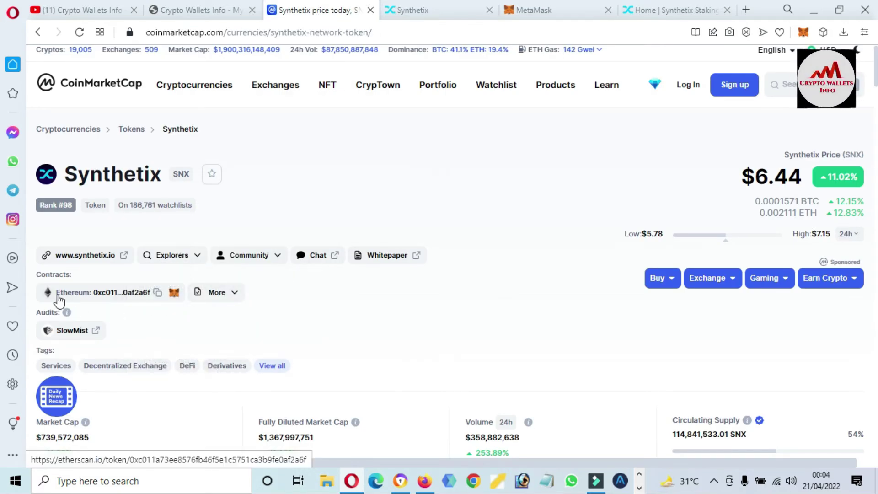
click(121, 294)
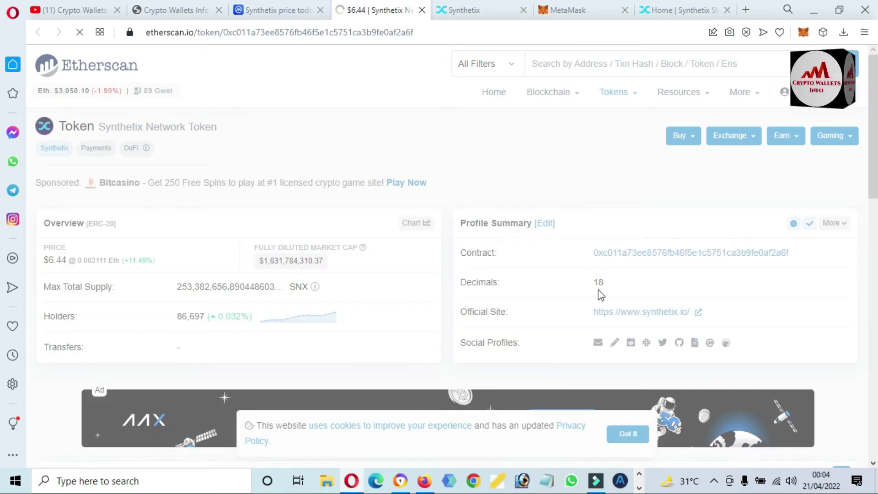
drag(581, 255, 806, 256)
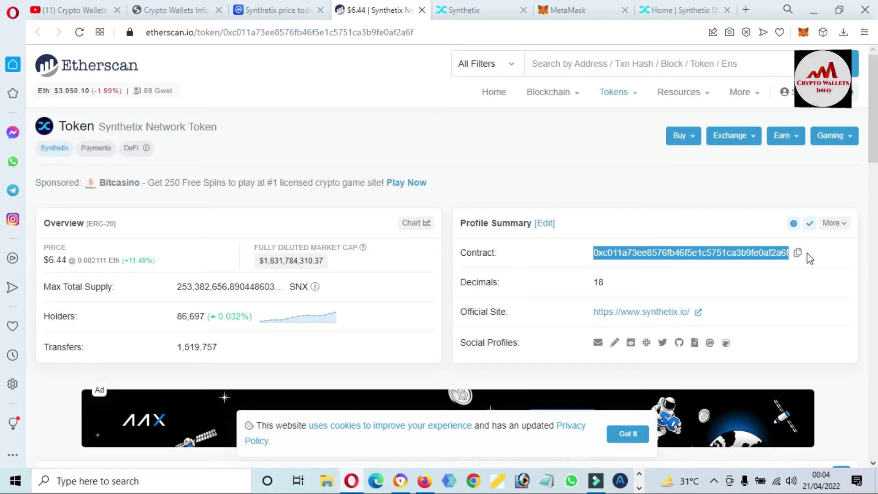
click(799, 255)
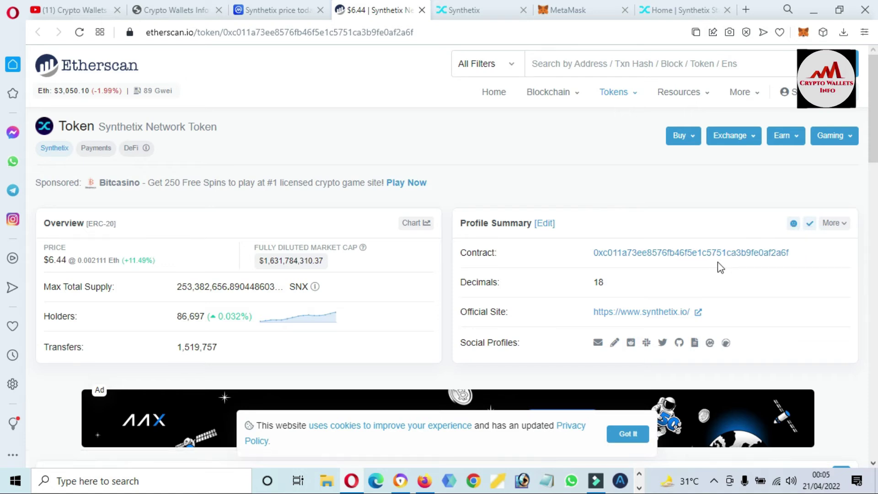
- Switch the MetaMask wallet to Ethereum Mainnet and scroll through its zero-balance token list
click(578, 9)
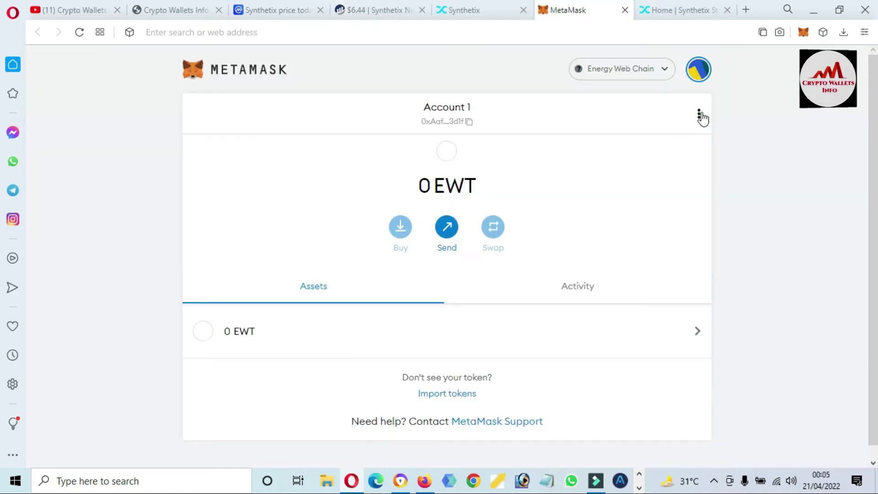
click(664, 69)
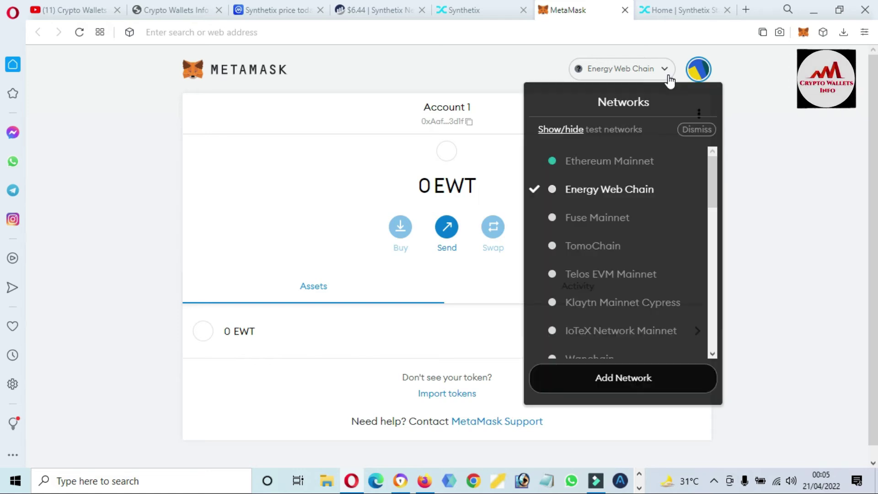
click(620, 167)
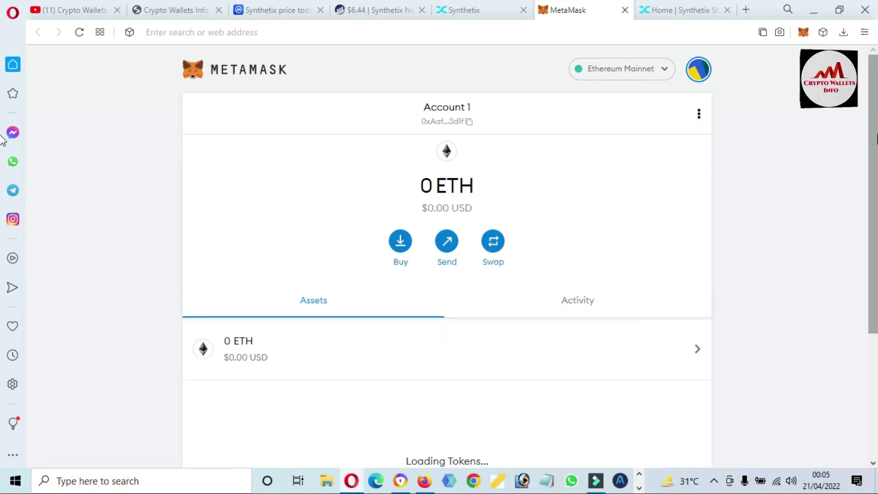
scroll(4, 192, down, 5)
scroll(2, 208, down, 15)
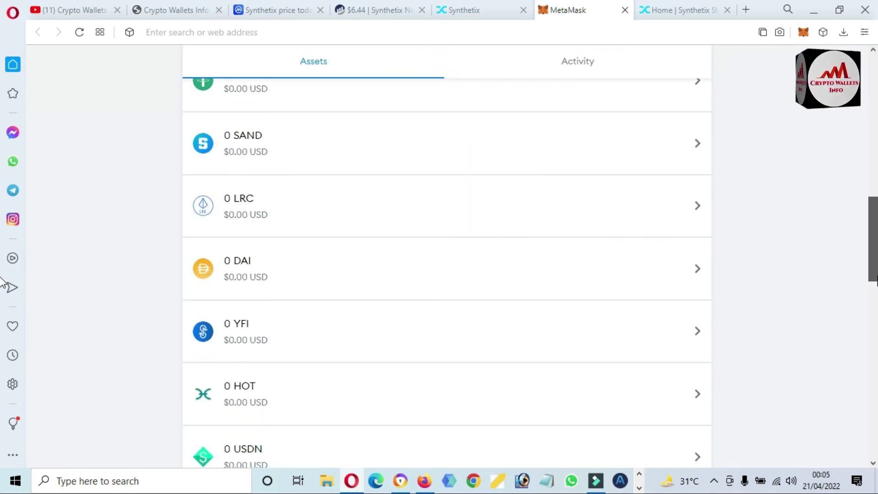
scroll(3, 366, down, 10)
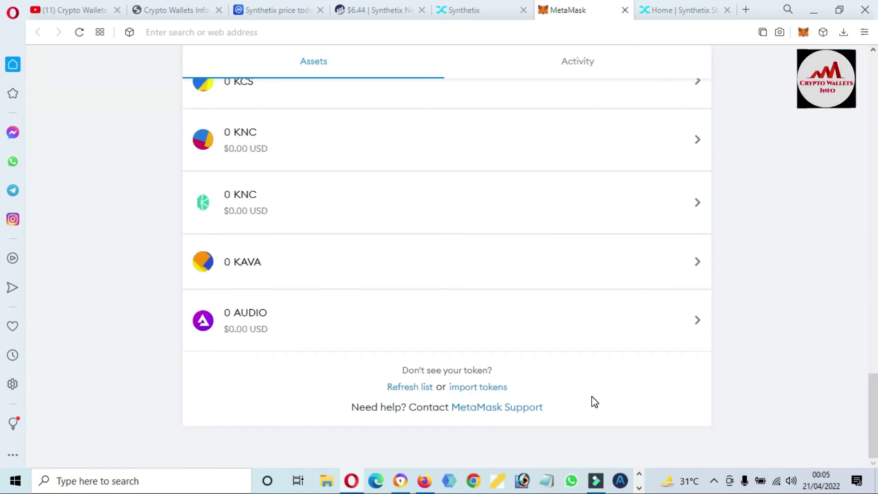
- Import SNX as a custom token from its pasted contract address, with 18 decimals
click(483, 389)
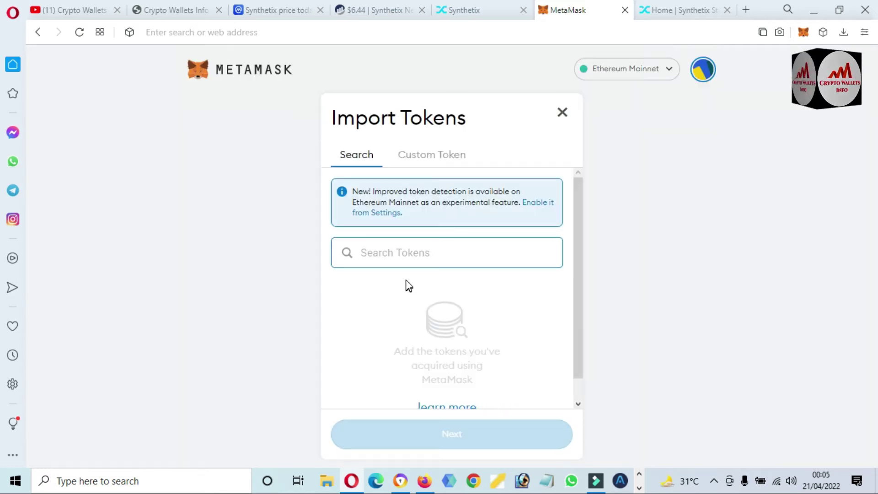
click(435, 158)
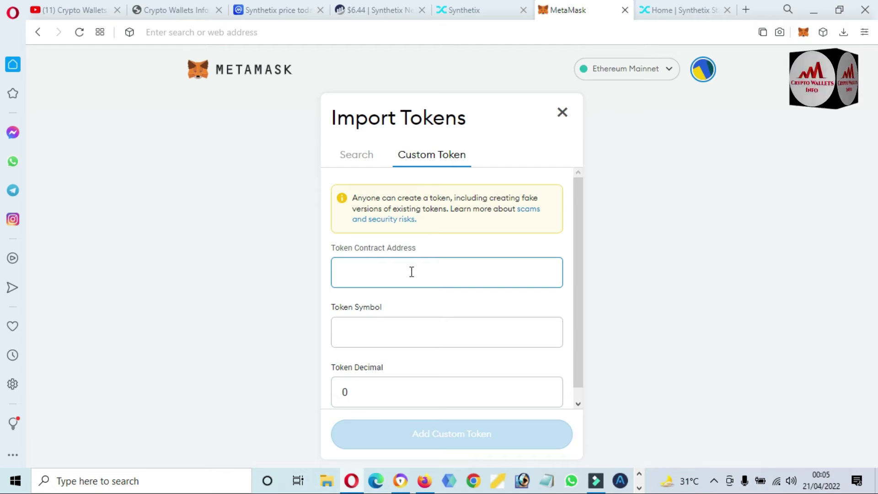
key(ctrl+v)
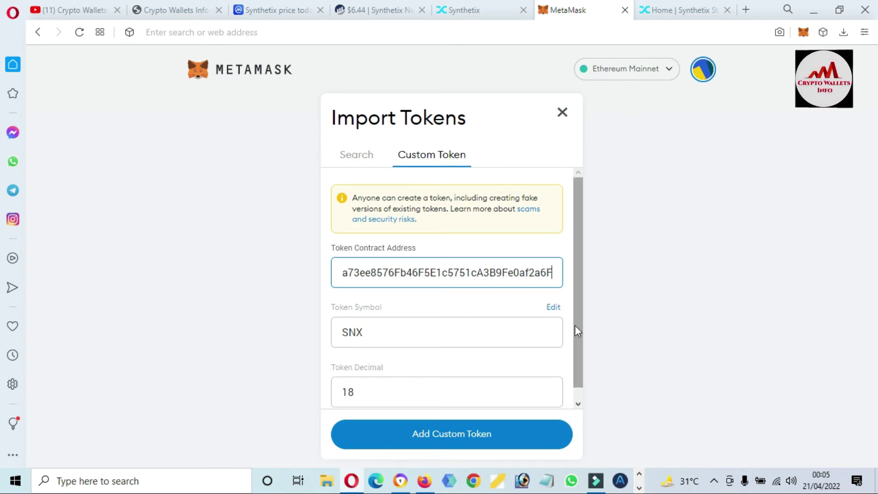
scroll(576, 313, down, 1)
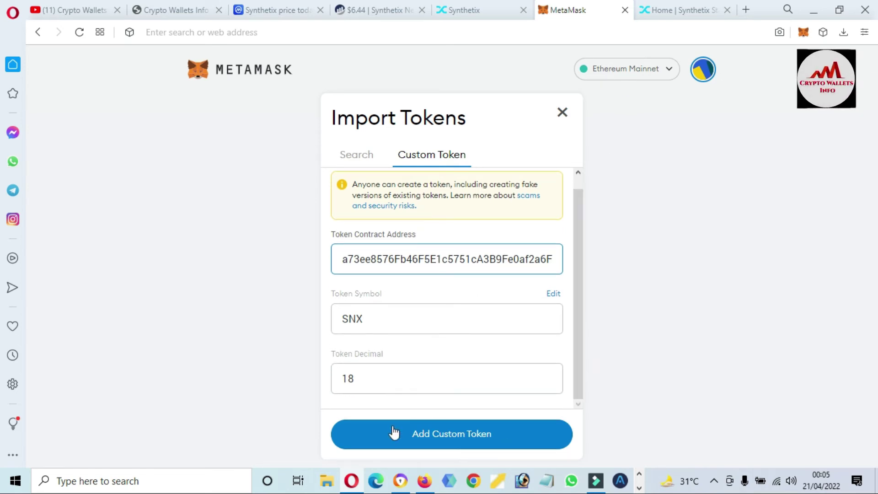
click(459, 439)
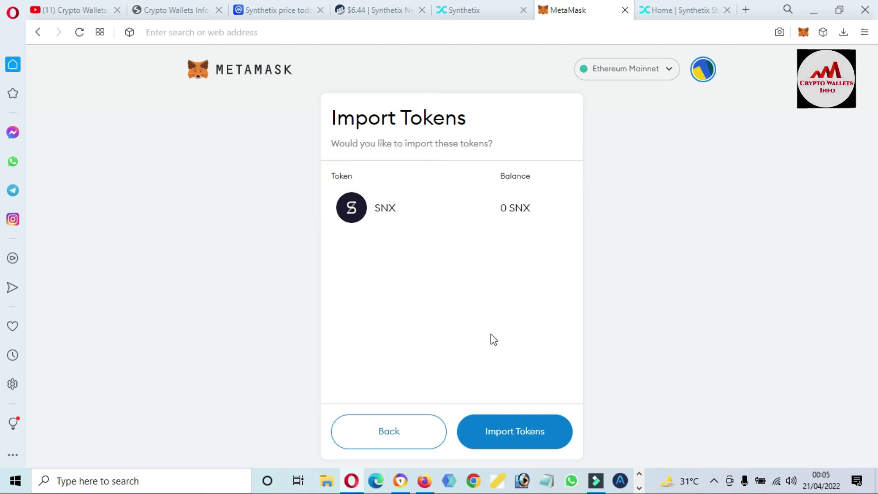
click(530, 424)
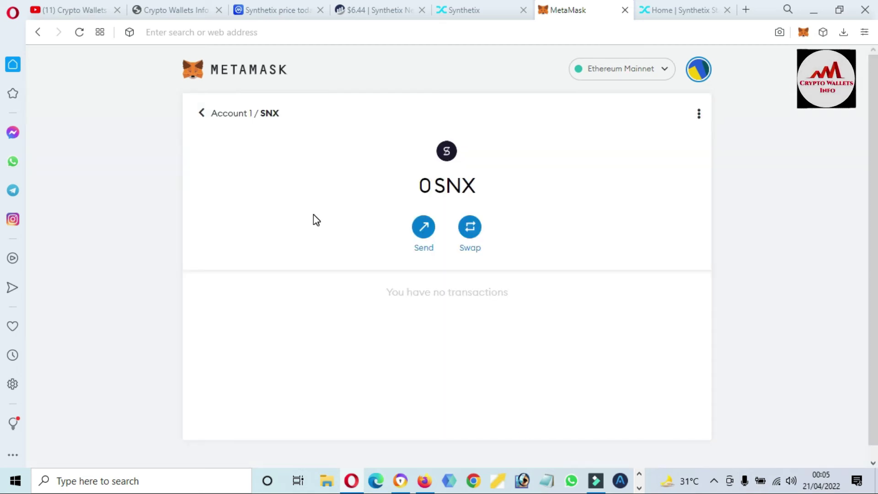
- Go back to Account 1 and scroll the assets to the new 0 SNX entry
click(227, 119)
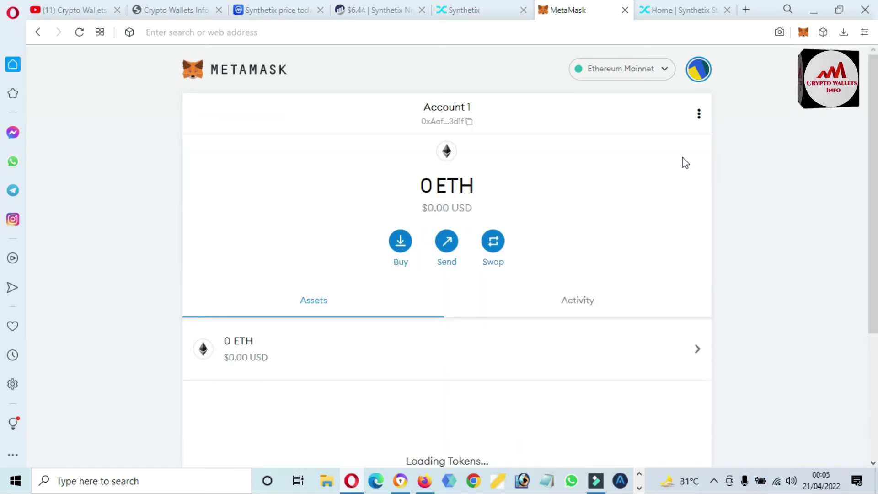
scroll(4, 323, down, 15)
scroll(3, 394, down, 10)
scroll(3, 457, down, 5)
mouse_move(240, 330)
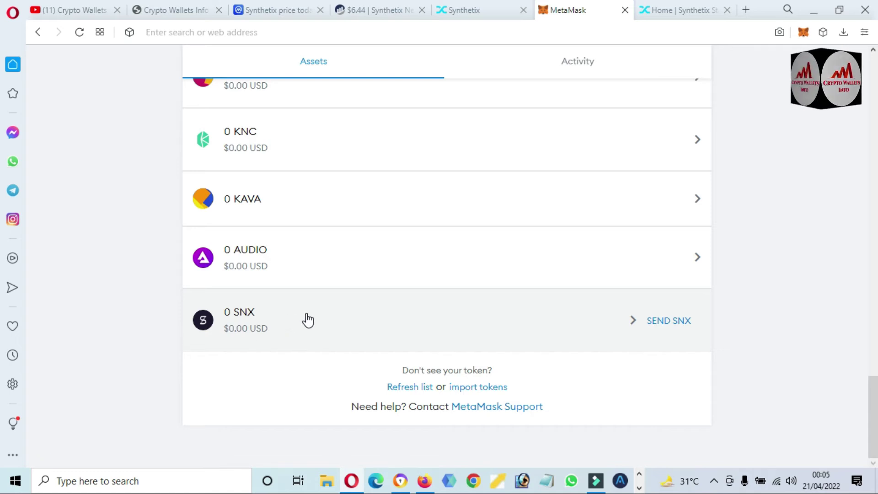
- From the SNX token page, show Account 1's details and select its wallet address
click(278, 329)
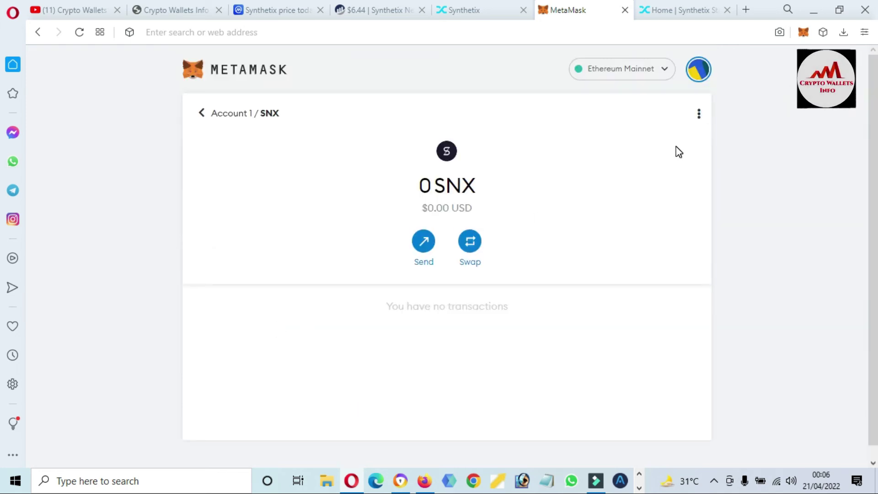
click(701, 115)
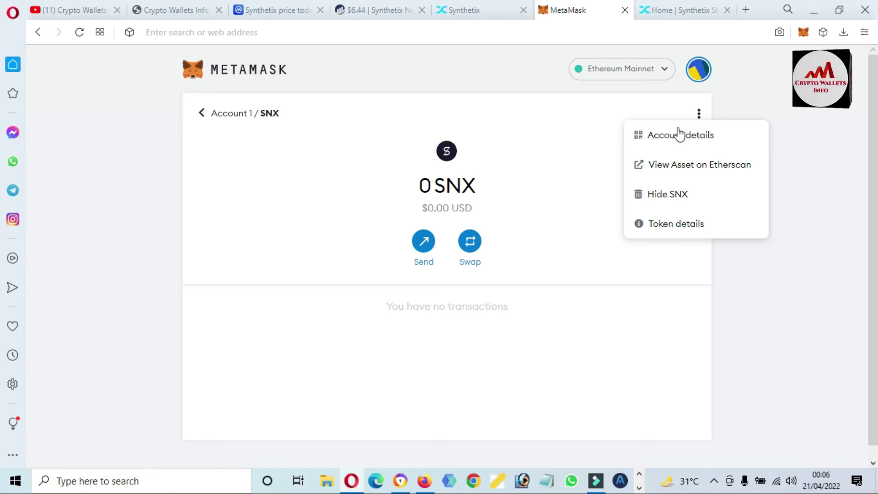
click(692, 144)
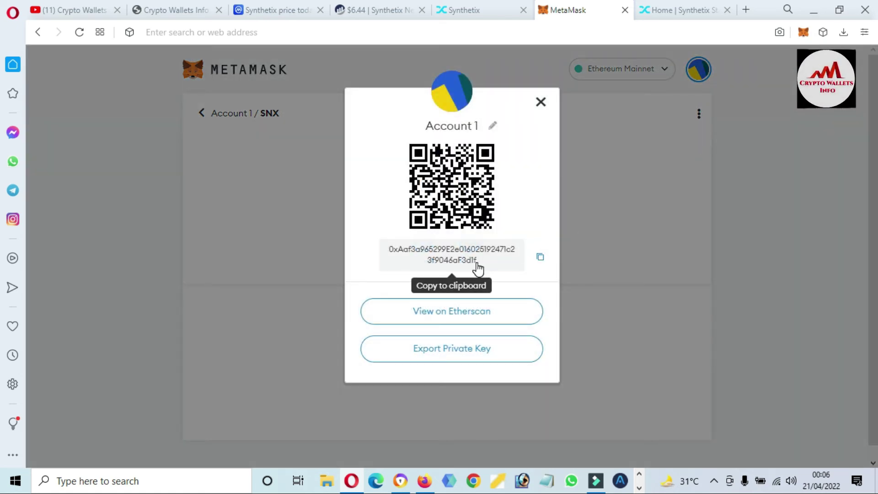
drag(477, 267, 383, 250)
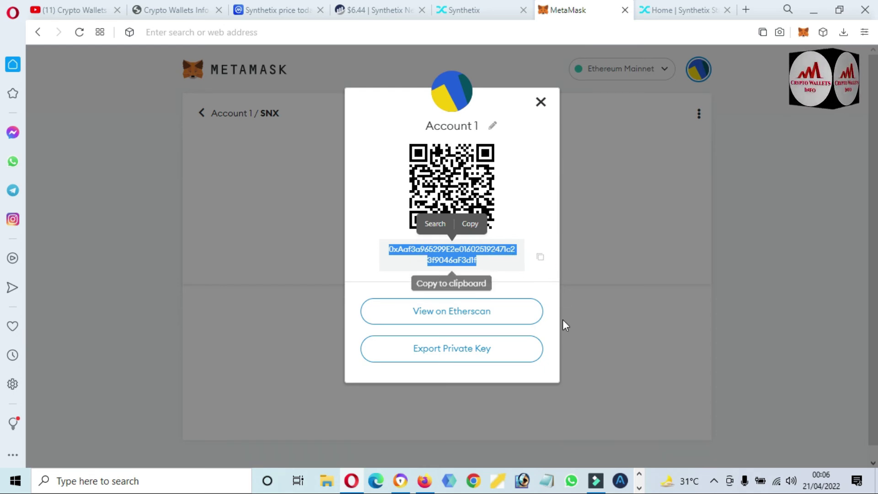
- Start exporting Account 1's private key and enter the wallet password
click(449, 351)
click(424, 251)
text(•)
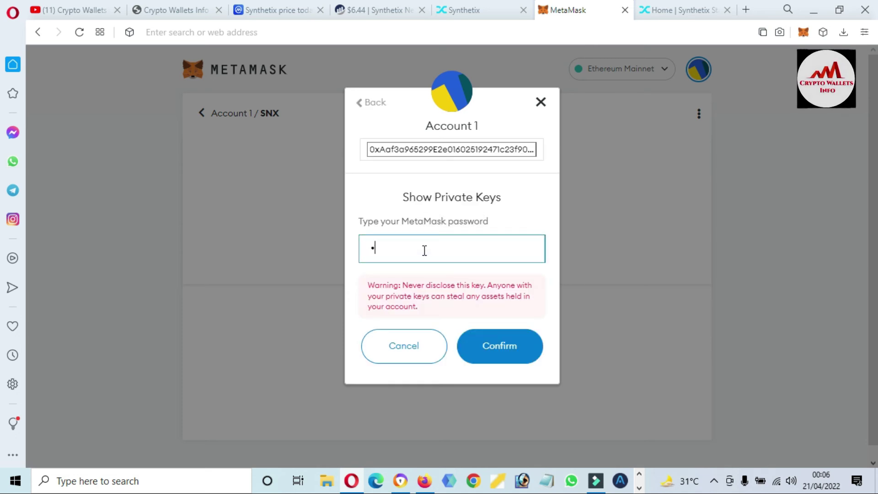
text(•••••)
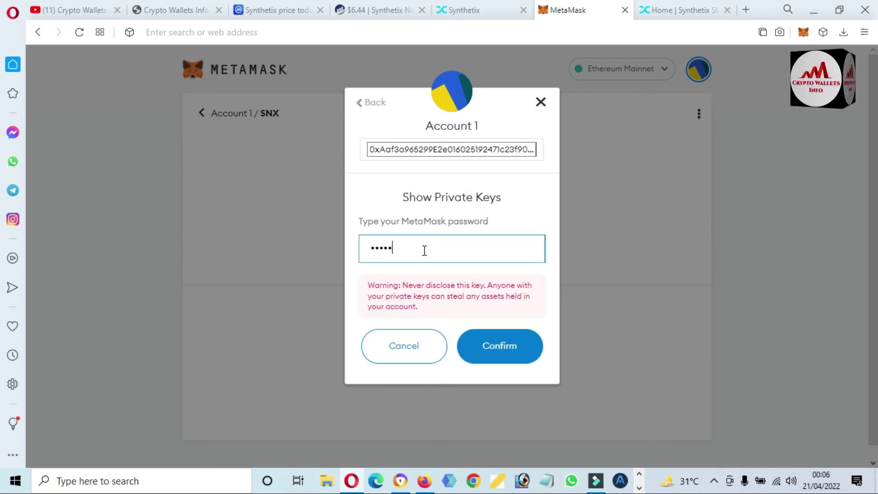
text(••••••)
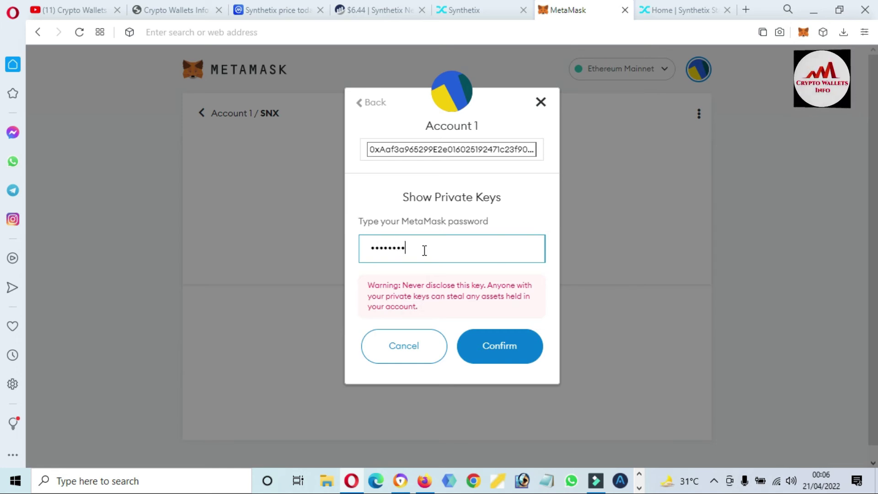
text(•)
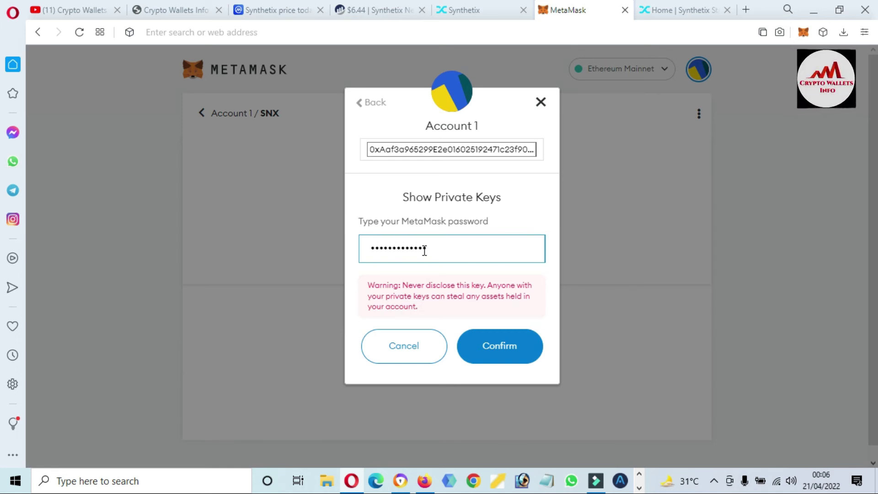
- Highlight the warning about disclosing the private key, then clear the selection
click(423, 309)
drag(413, 310, 365, 287)
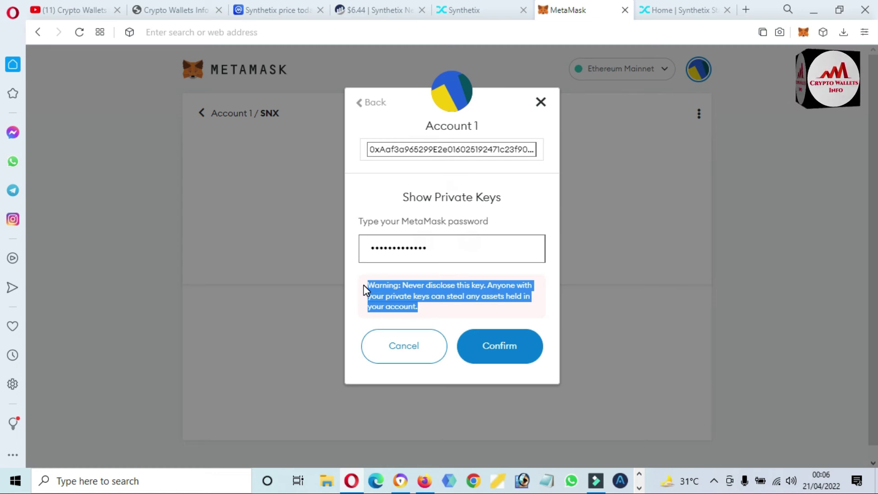
drag(365, 289, 403, 285)
click(425, 309)
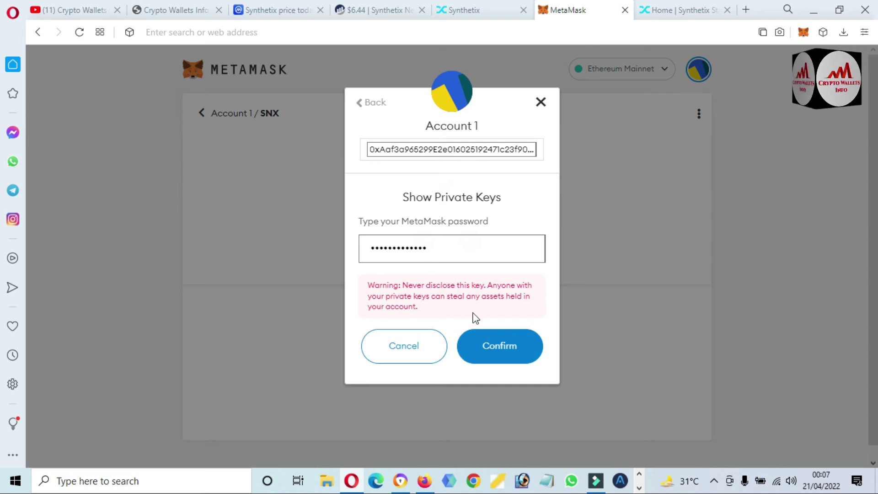
- Confirm the password, copy the revealed private key, and close the key dialog
click(494, 342)
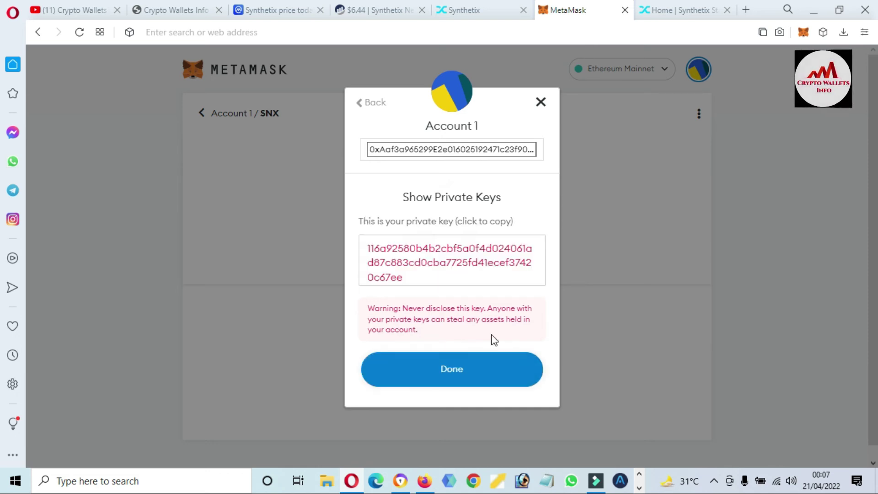
click(418, 275)
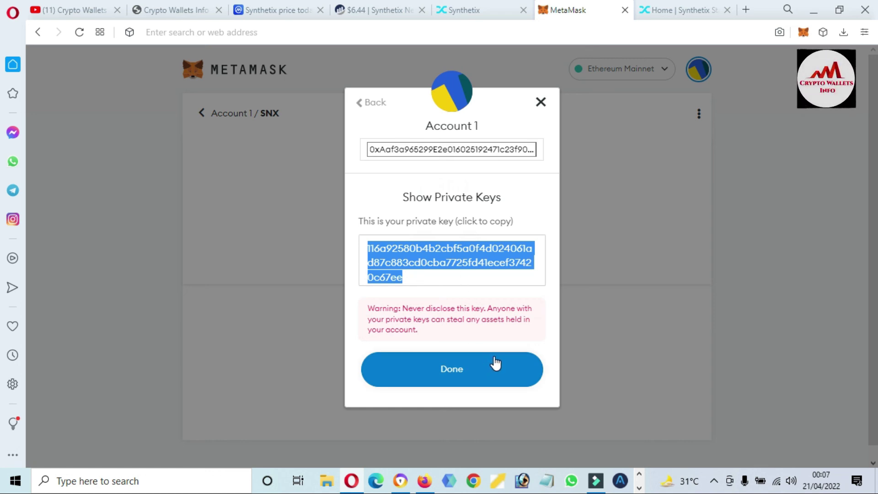
click(458, 372)
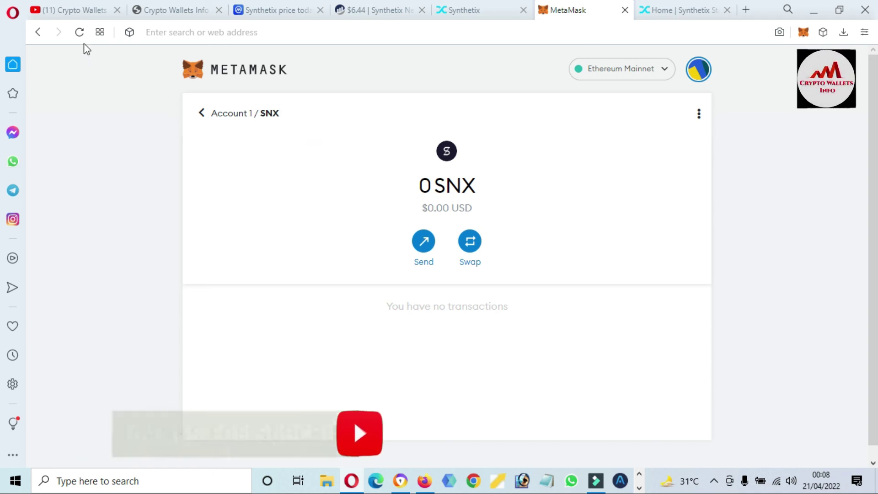
- Browse the Crypto Wallets Info YouTube channel, then move to the cryptowalletsinfo.com tab
click(76, 11)
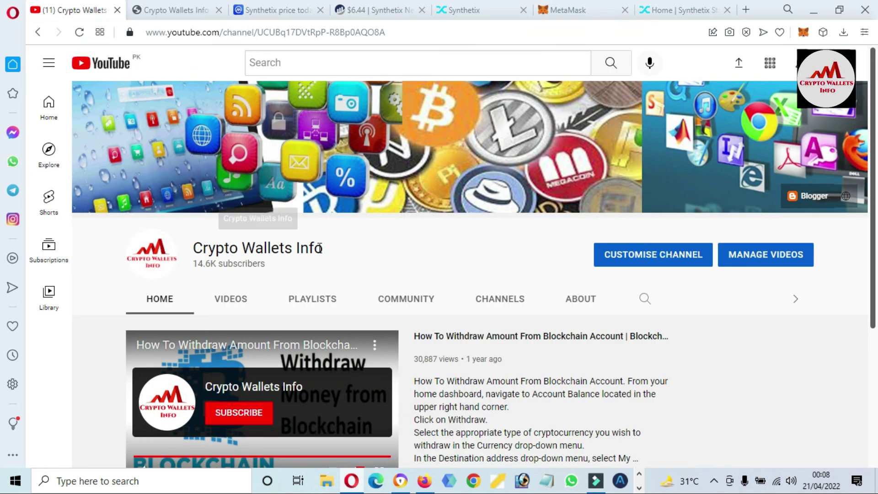
drag(314, 248, 192, 248)
click(469, 259)
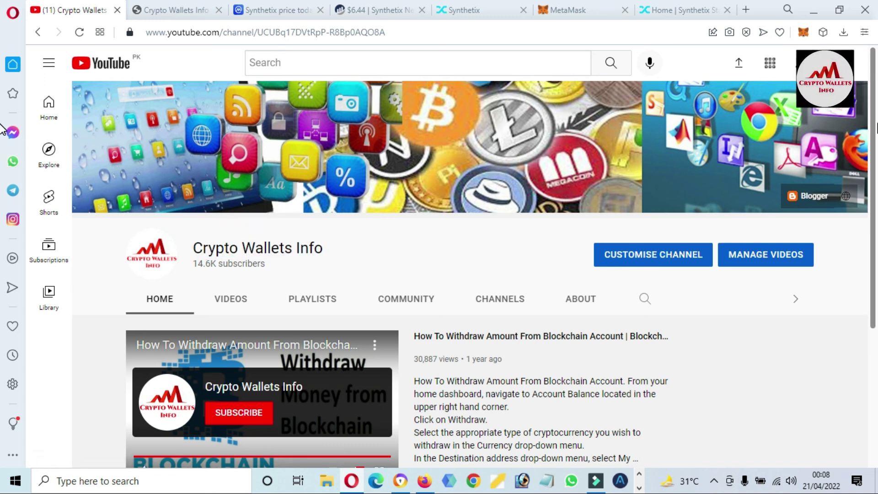
scroll(876, 151, down, 1)
scroll(876, 151, down, 4)
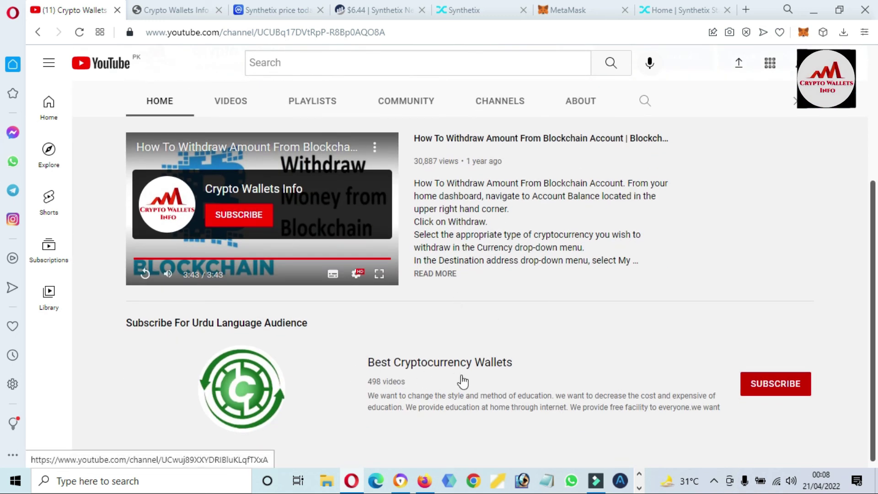
click(179, 9)
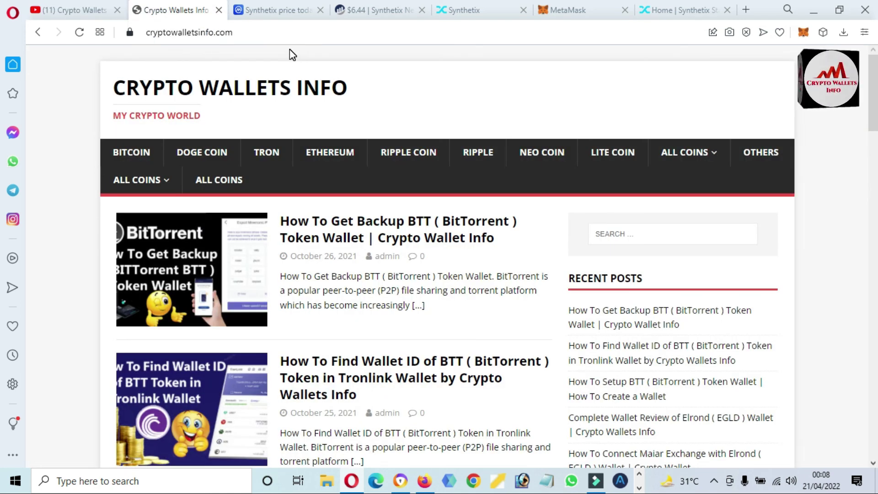